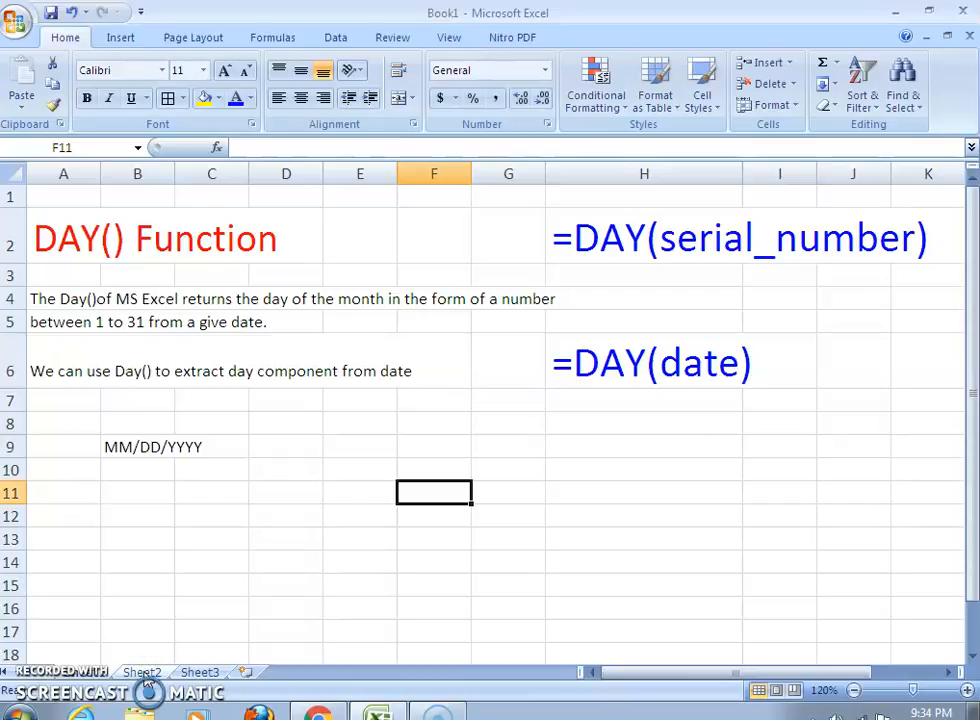
- On Sheet2, enter a DAY formula in C2 that extracts the day from the date in B2
left_click(143, 673)
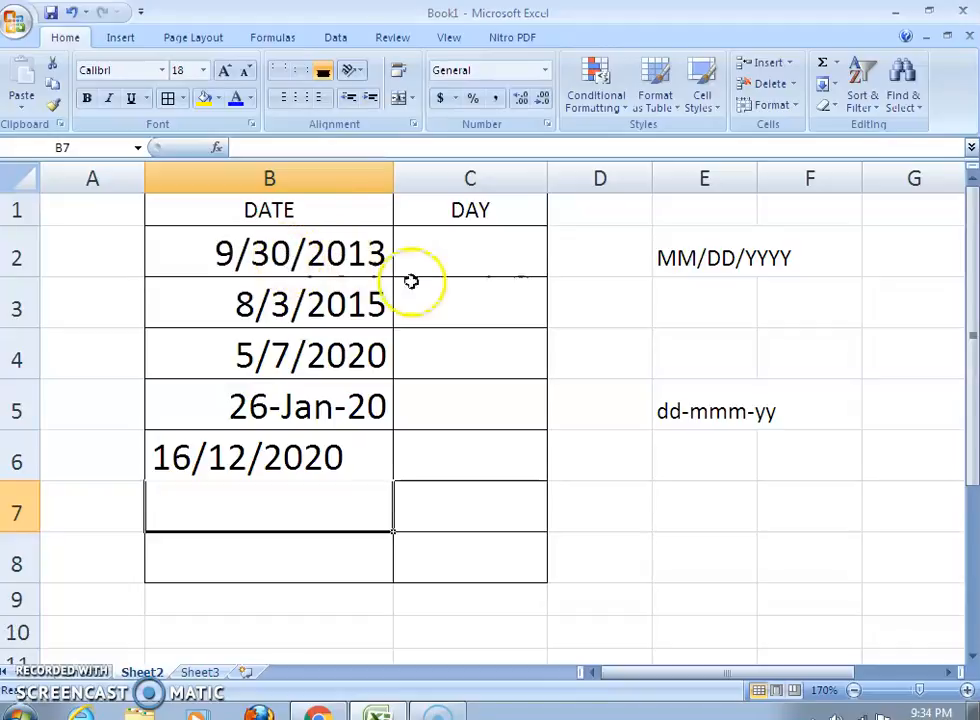
left_click(498, 256)
type("=")
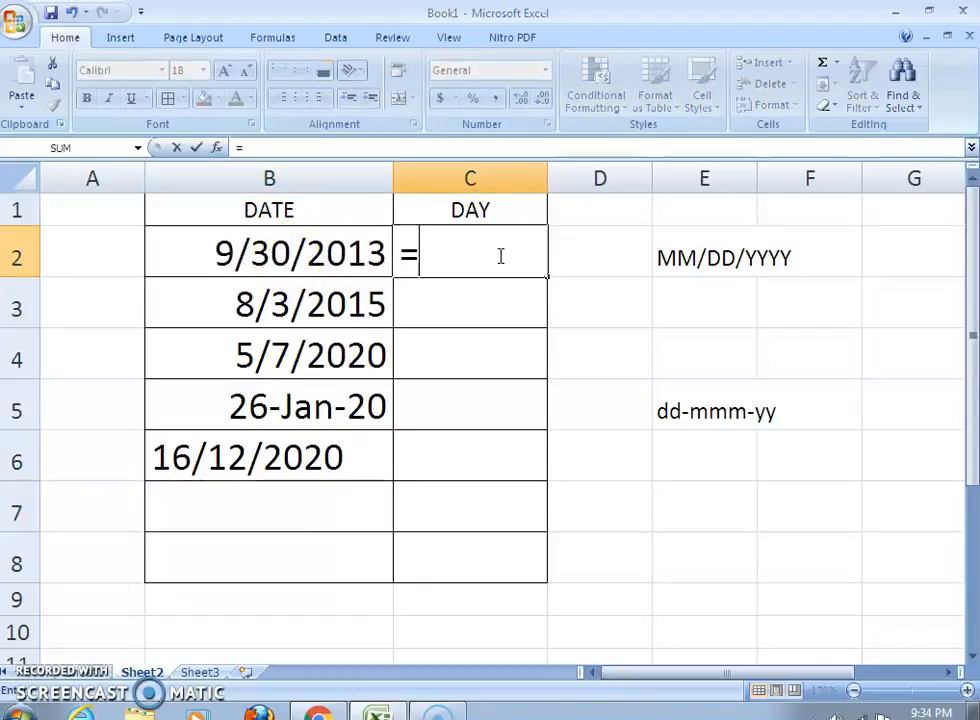
type("day(")
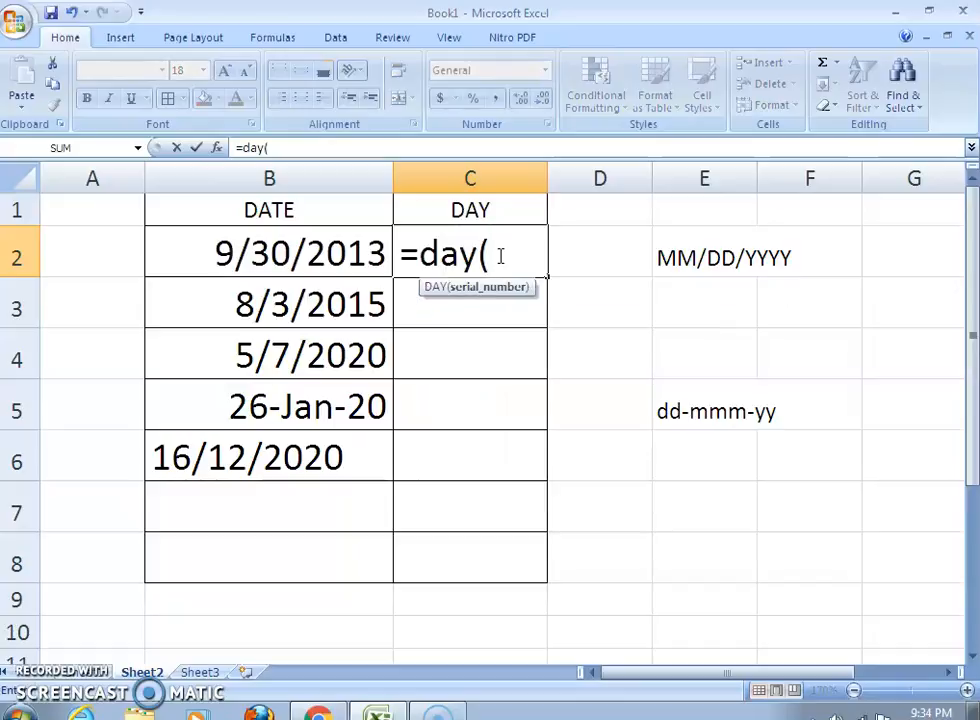
left_click(322, 254)
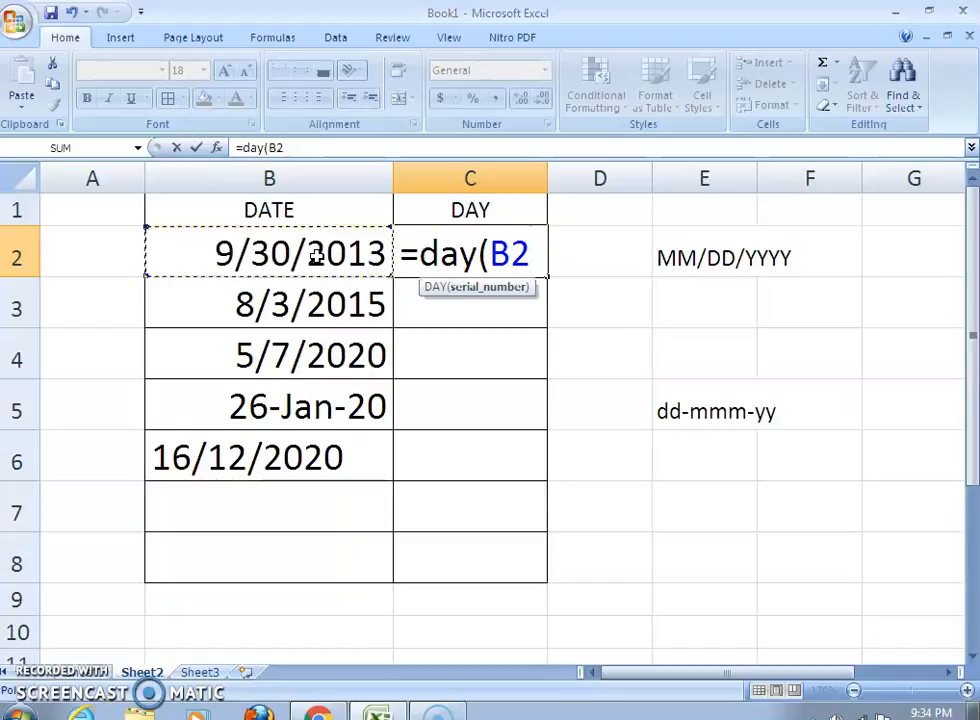
type(")")
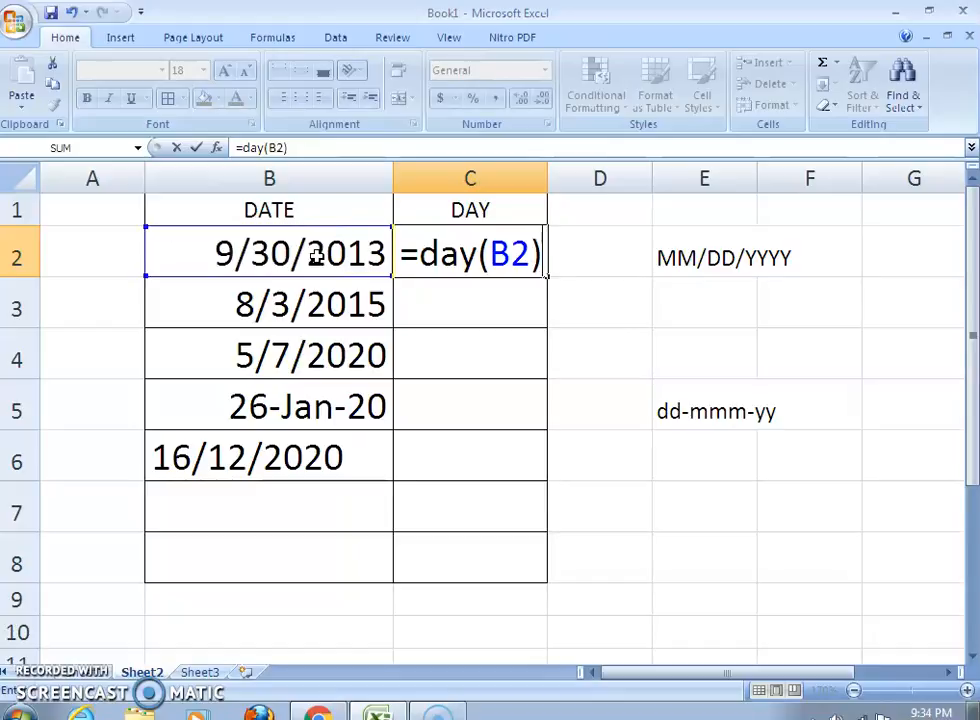
key("Return")
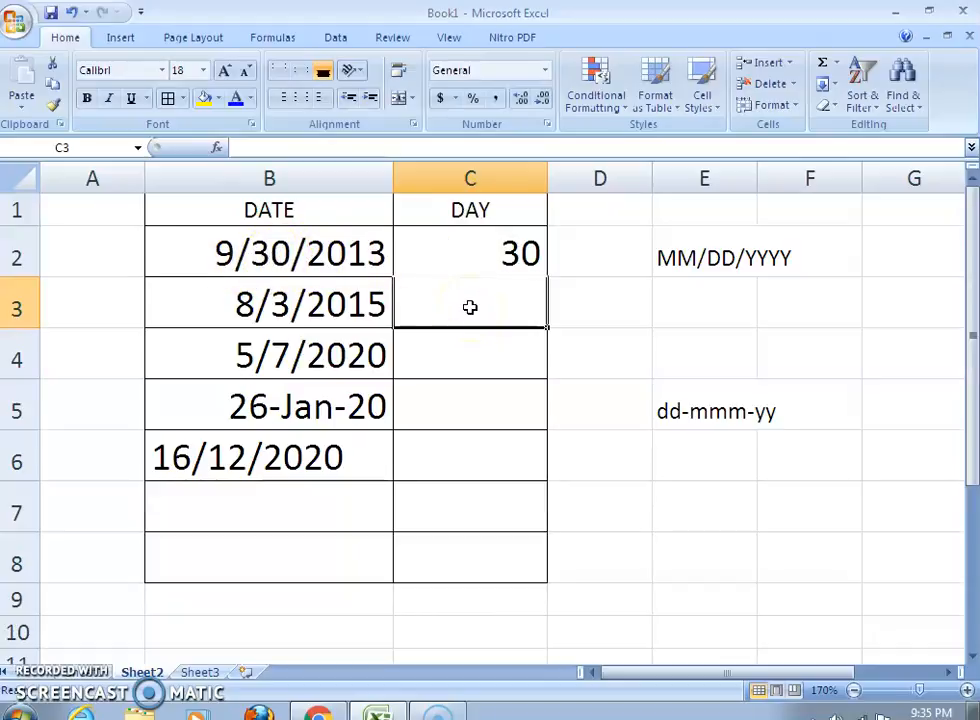
- Enter =day(B3) in C3 to extract the day from the second date
type("=dy")
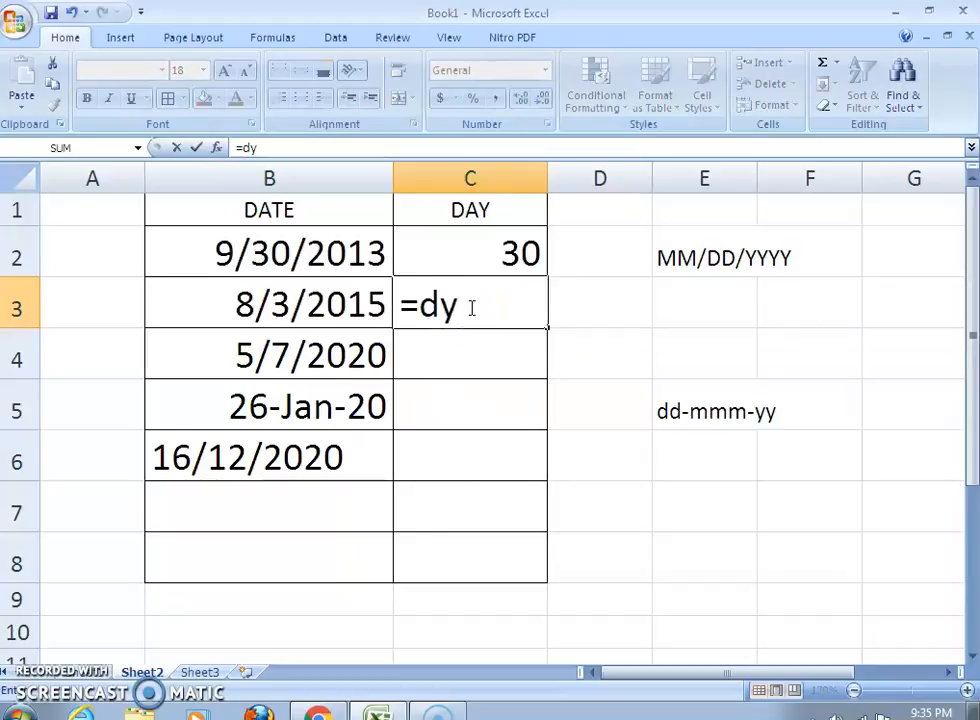
key("BackSpace")
type("a")
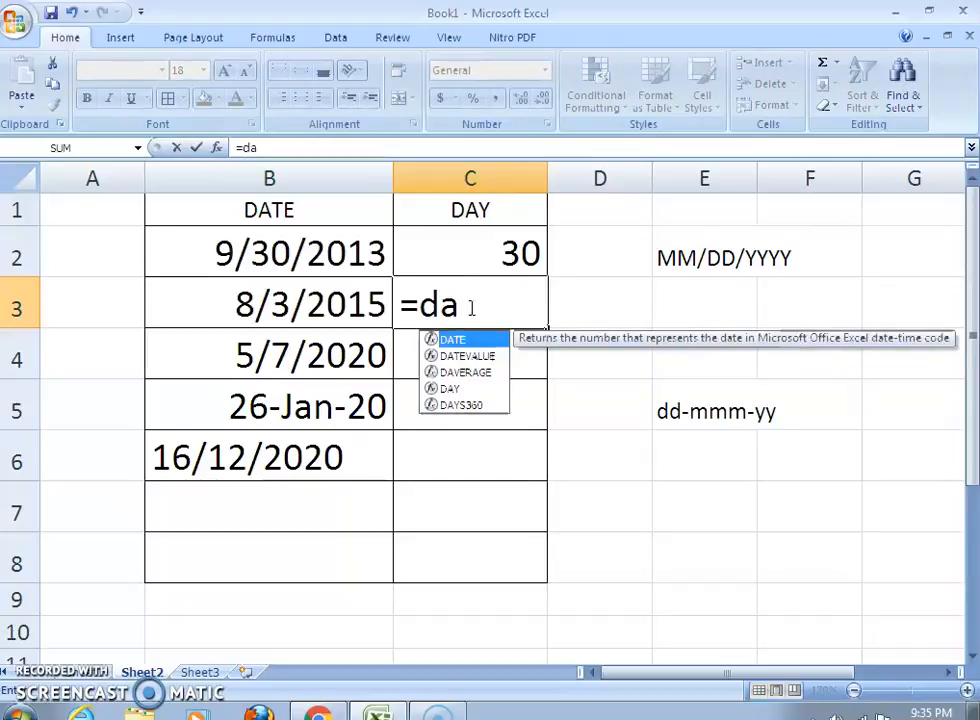
type("y(")
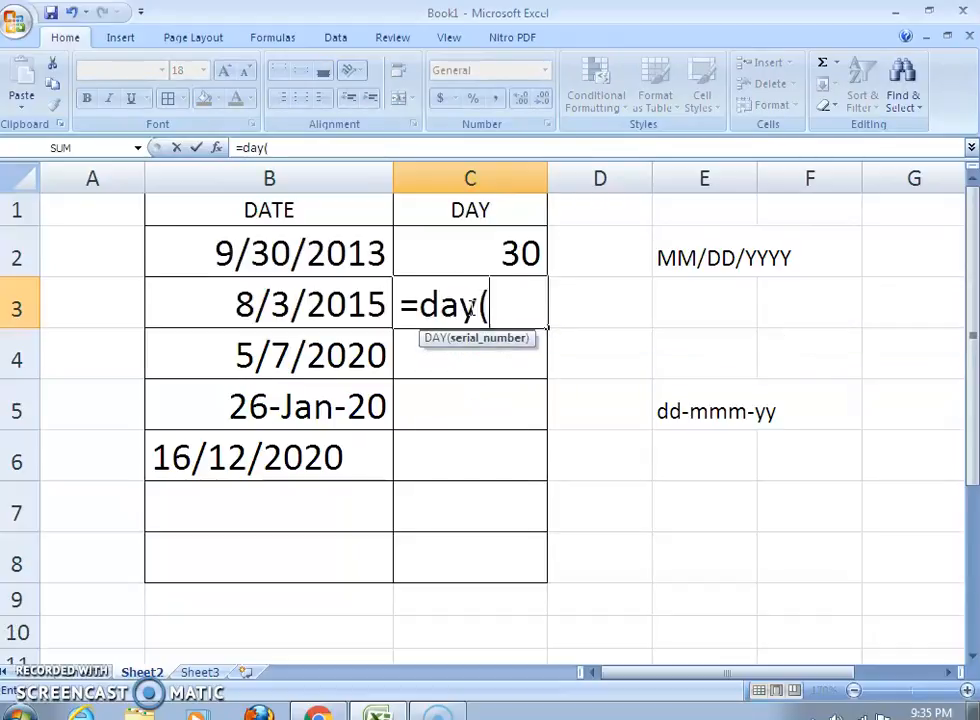
left_click(300, 308)
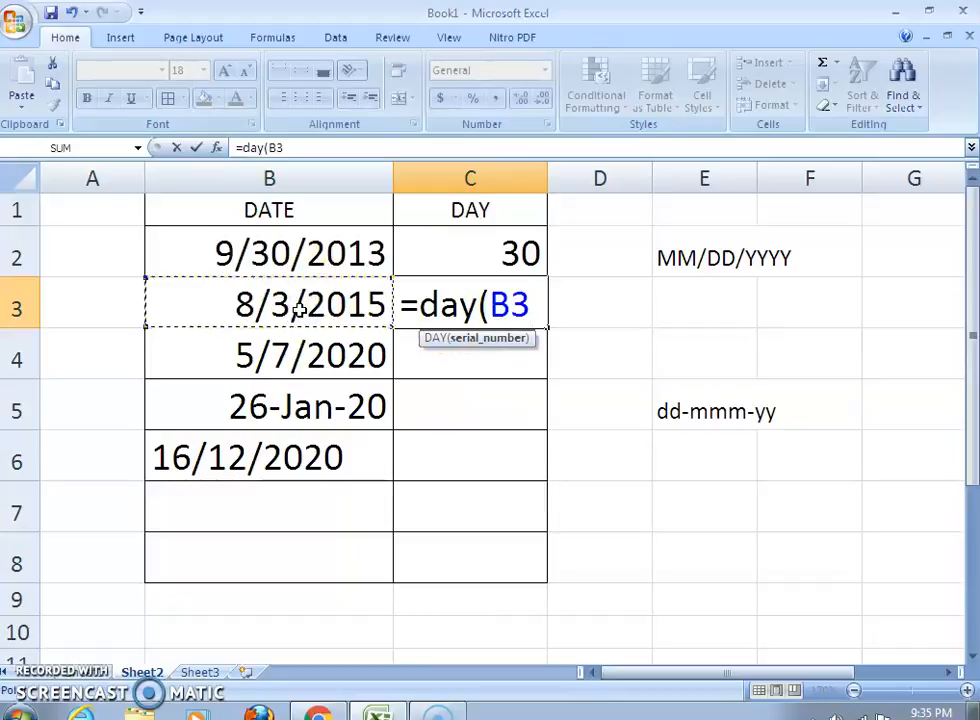
type(")")
key("Return")
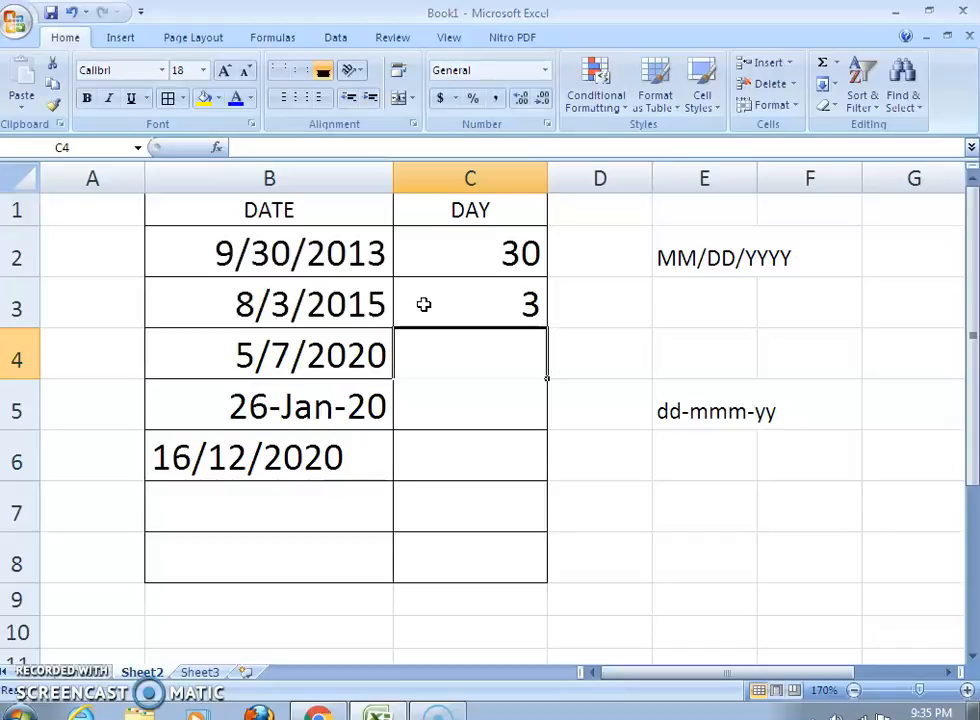
- Enter a DAY formula in C4 that returns the day of the date in B4
left_click(481, 359)
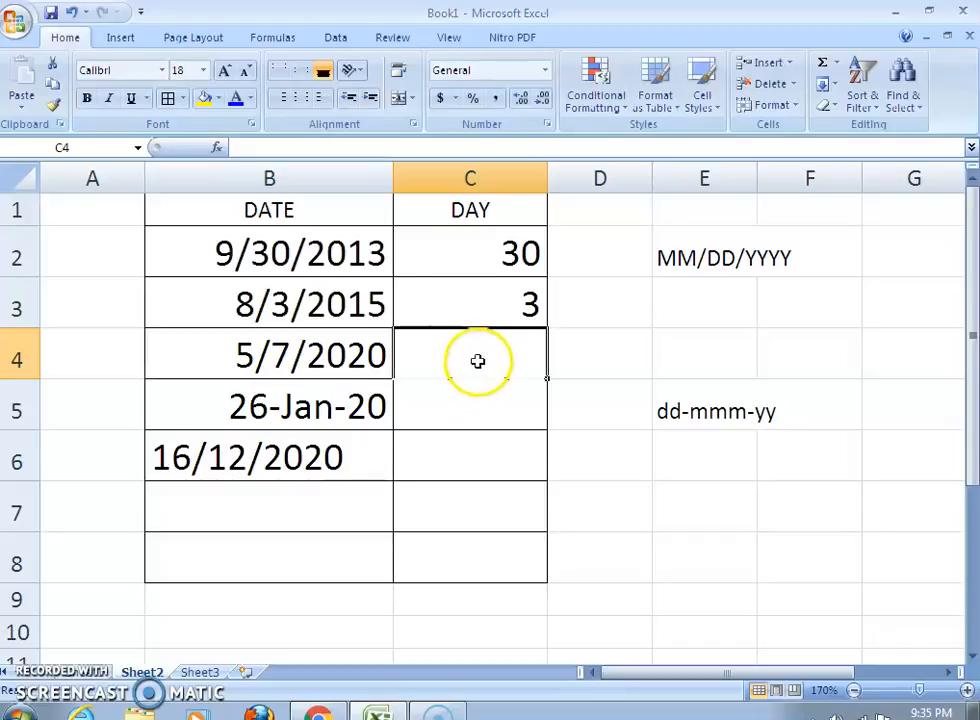
type("=day(")
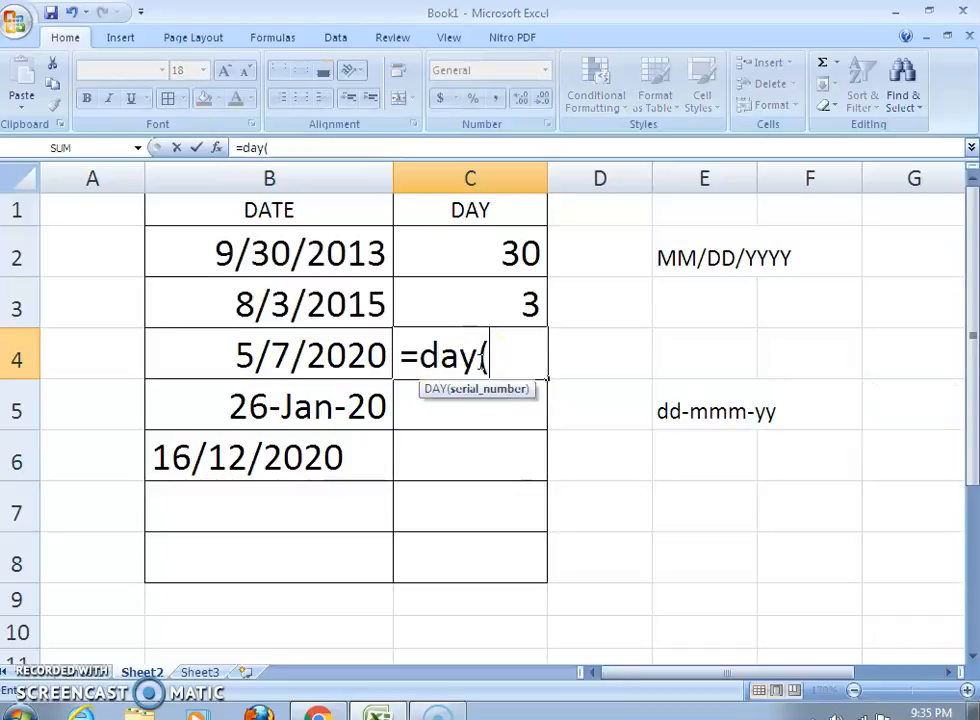
left_click(317, 357)
type(")")
key("Return")
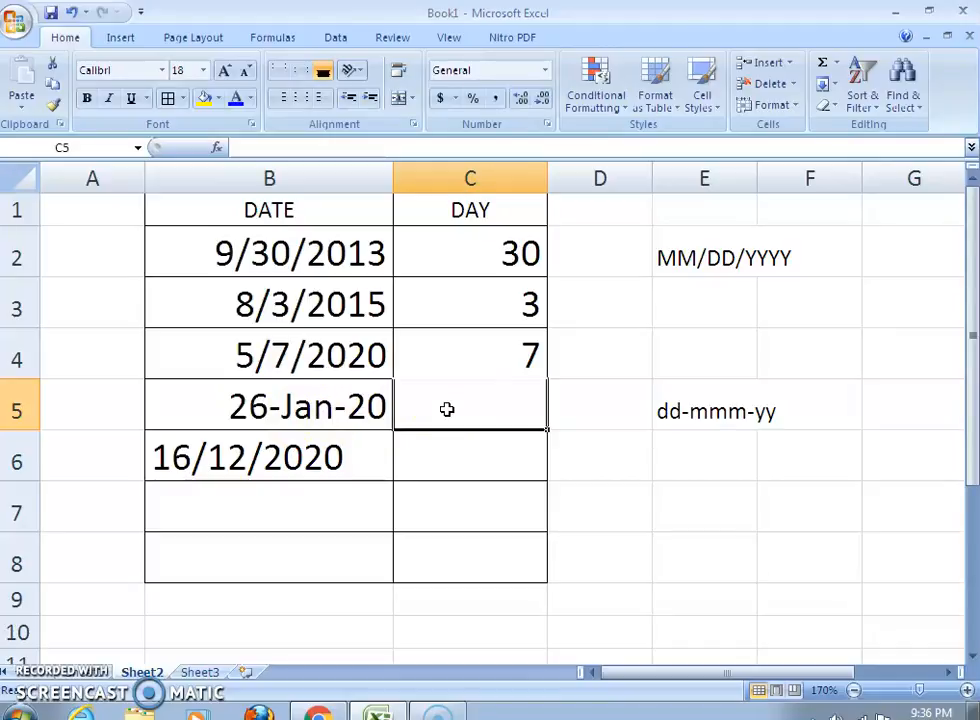
- Enter =day(B5) in C5 to get the day from the date written in dd-mmm-yy format
type("=")
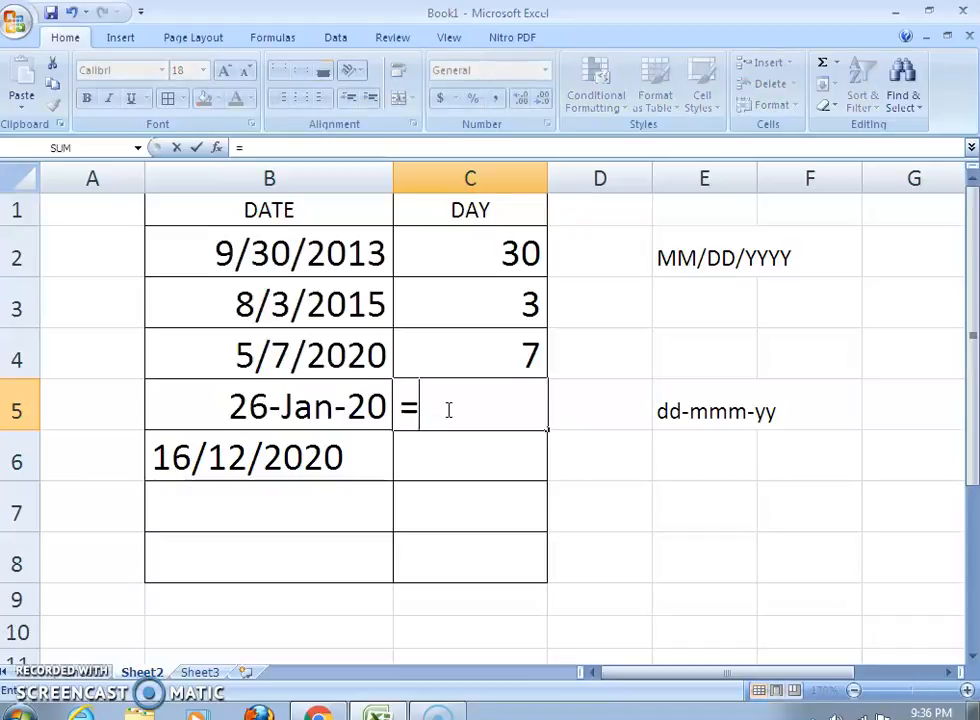
type("day")
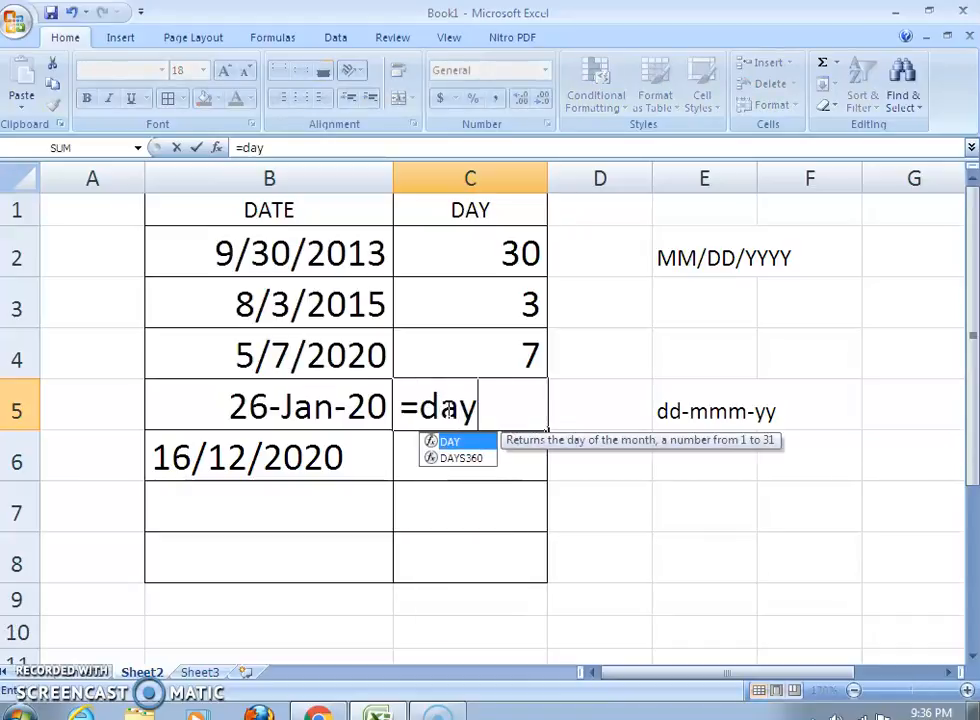
type("(")
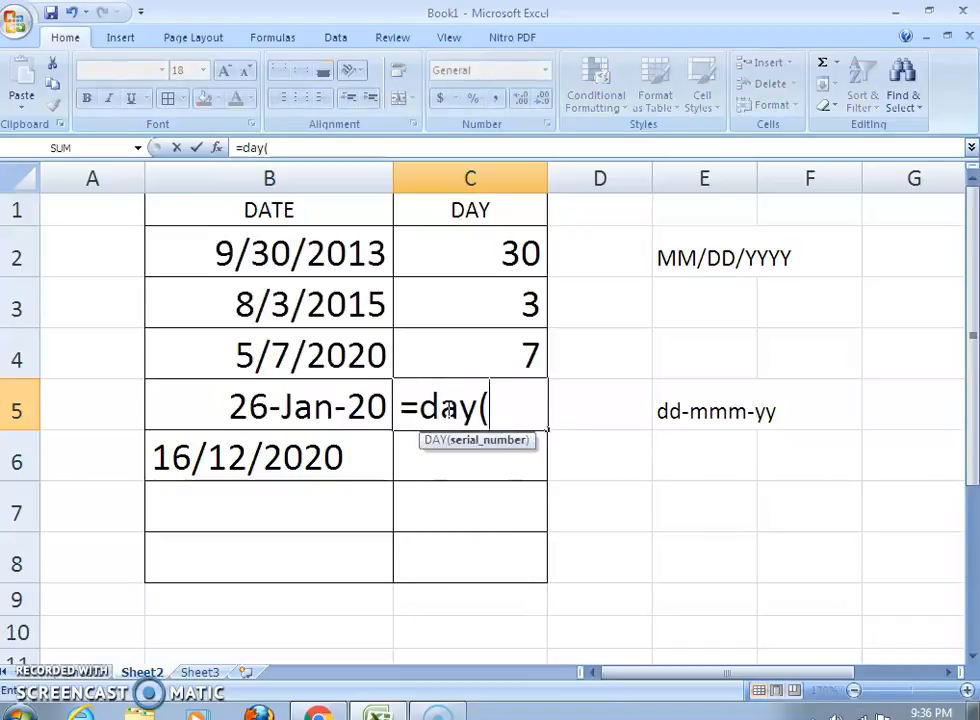
left_click(318, 420)
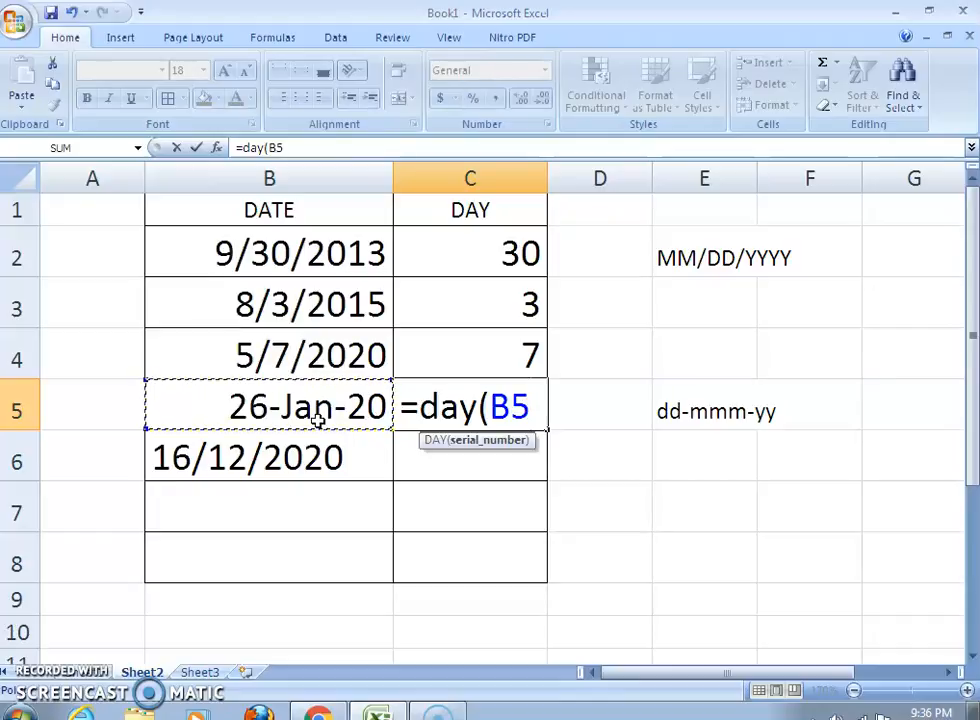
type(")")
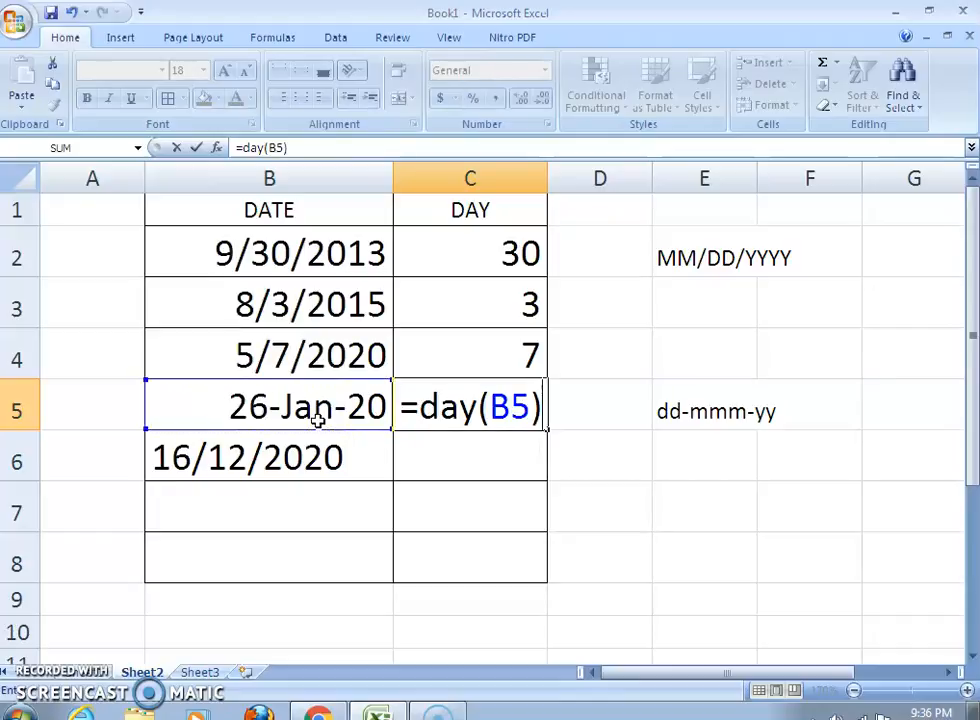
key("Return")
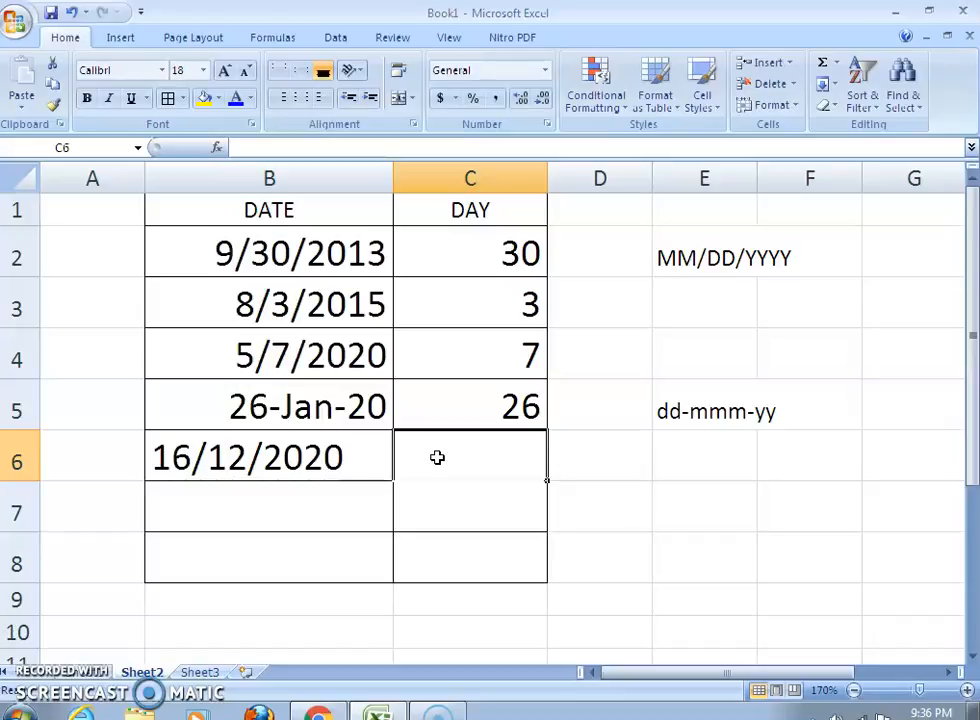
- Enter =day(B6) in C6 to extract the day from the last entry in the DATE column
type("=d")
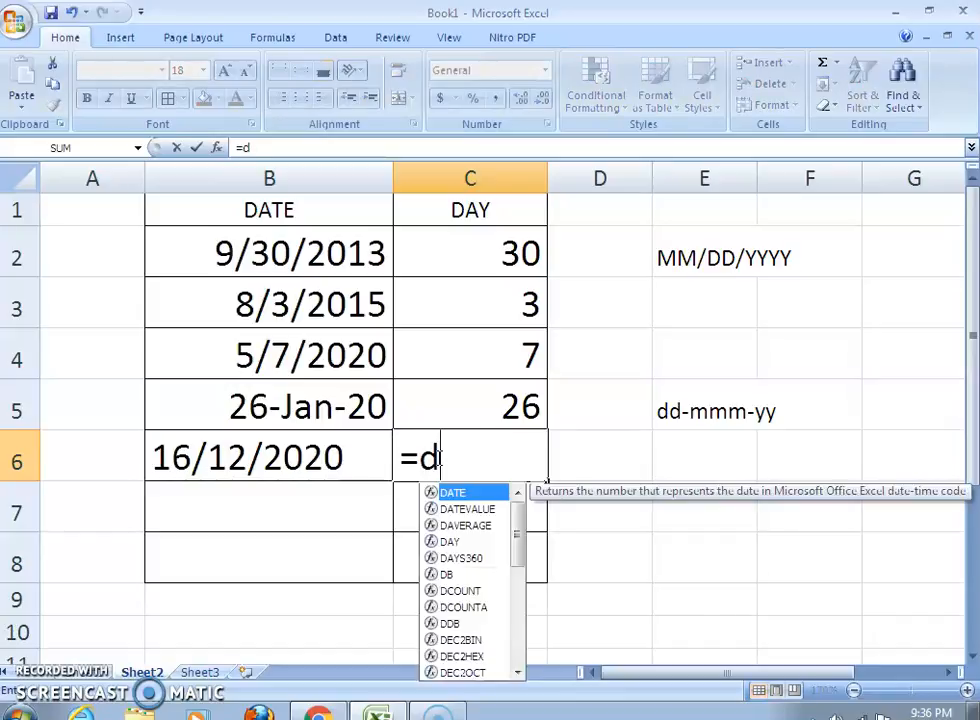
type("ay(")
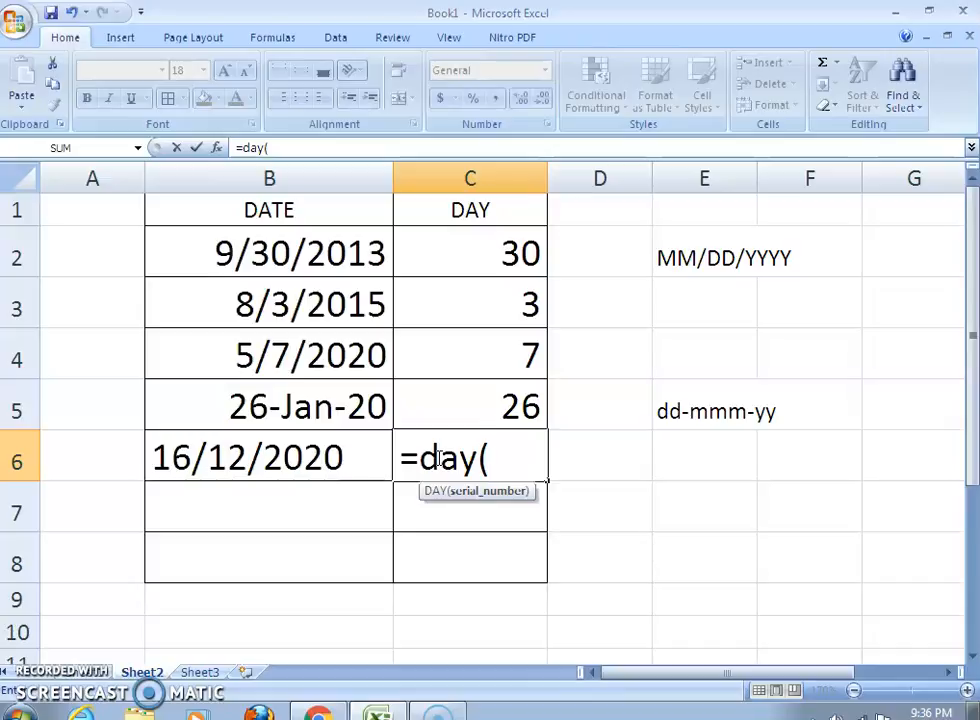
left_click(271, 457)
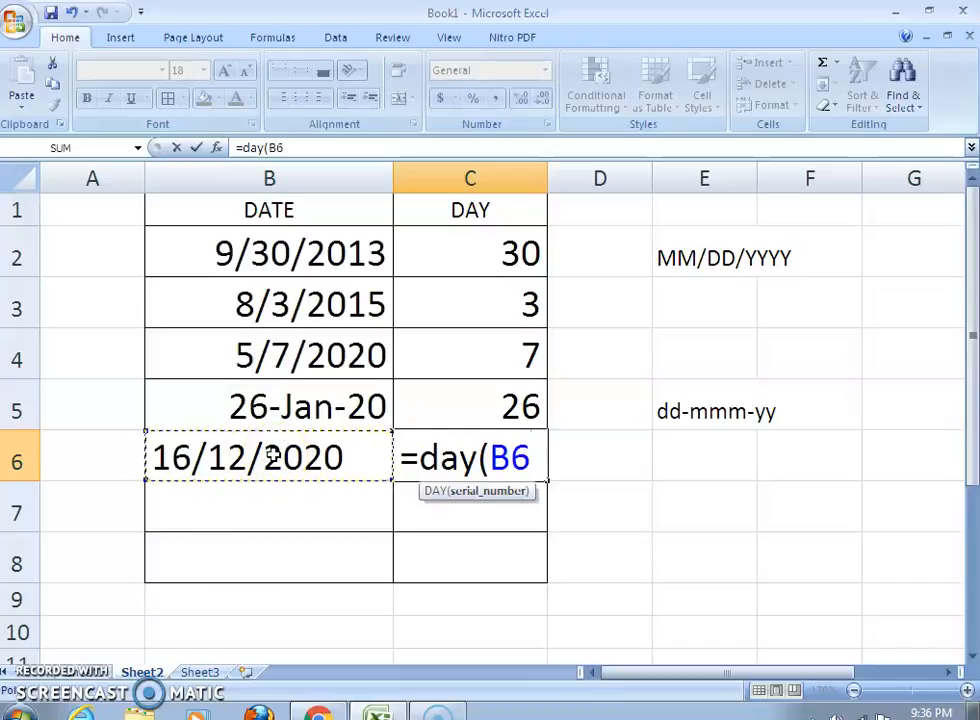
type(")")
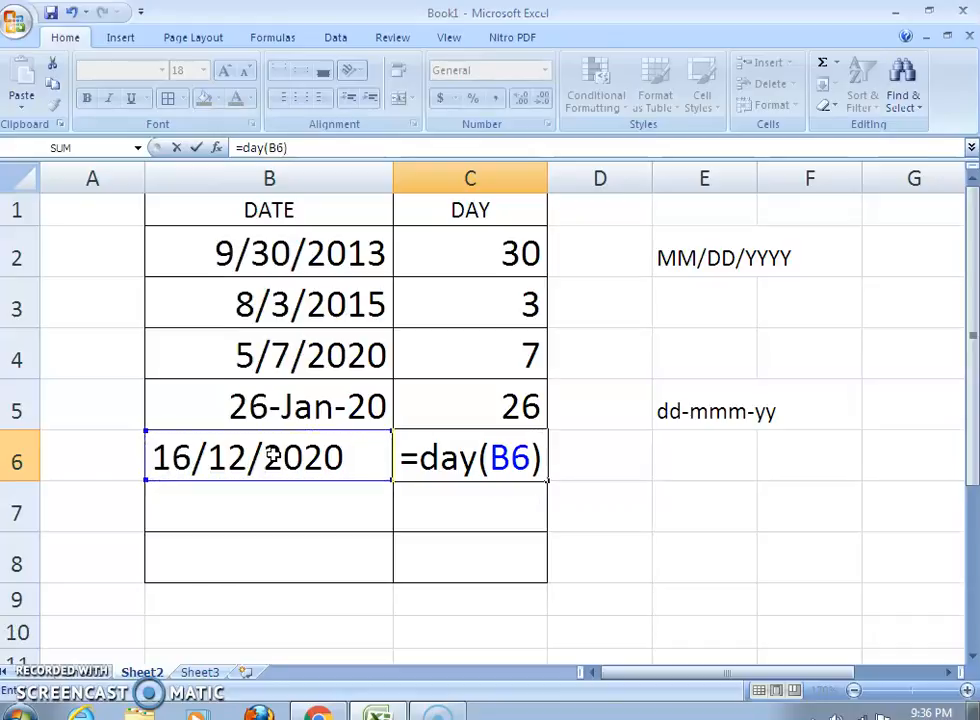
key("Return")
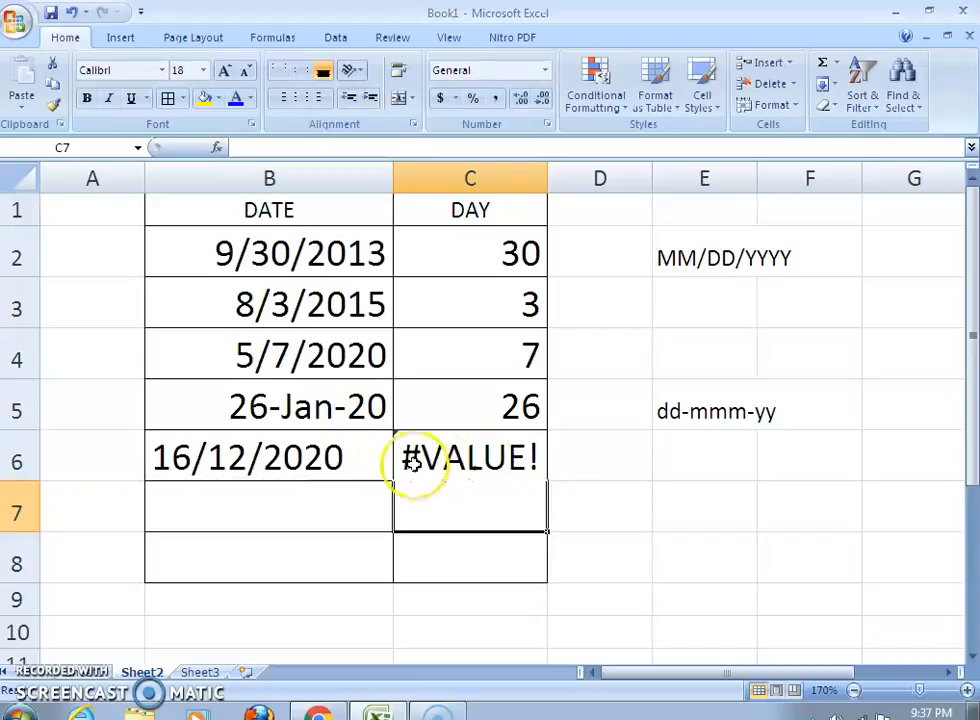
- Compare the C6 formula with its source entry, and correct the date in B6 to 12/12/2020
left_click(450, 456)
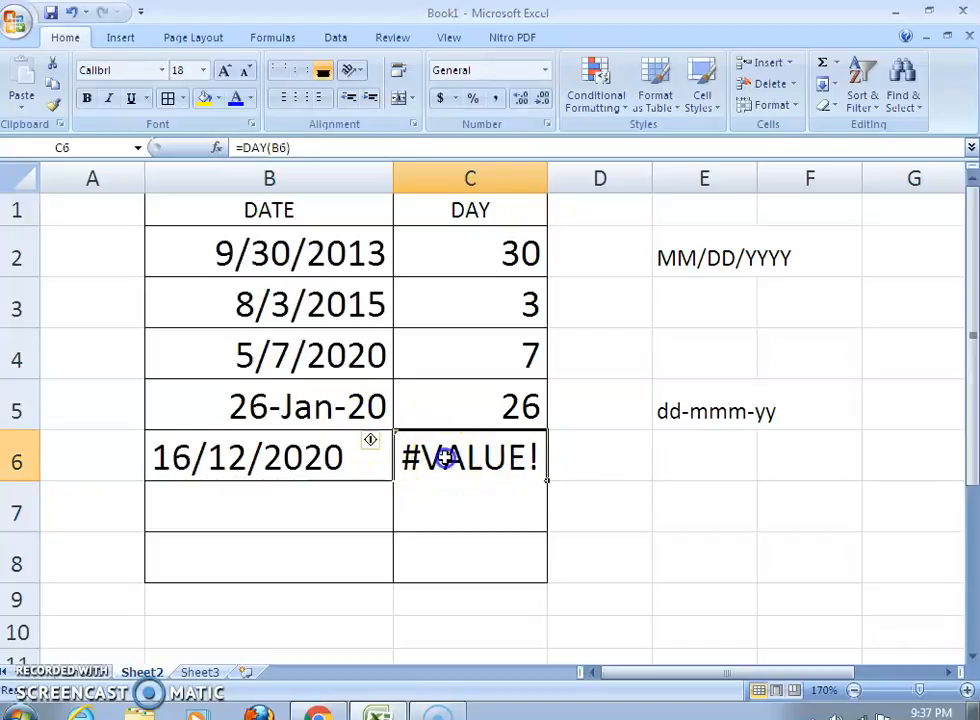
left_click(280, 458)
left_click(440, 460)
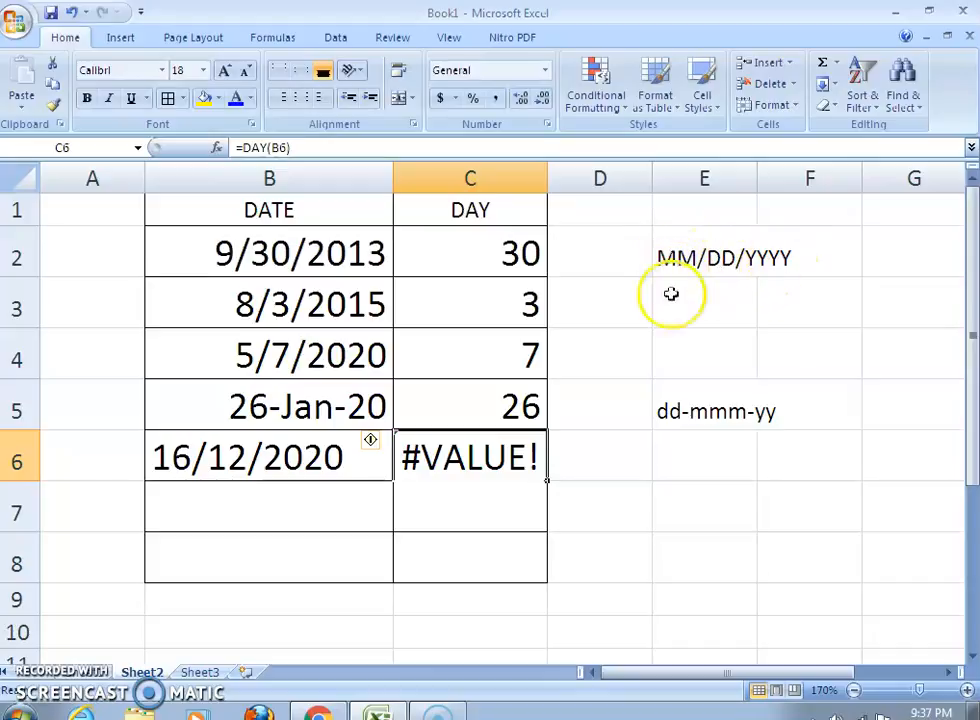
left_click(174, 463)
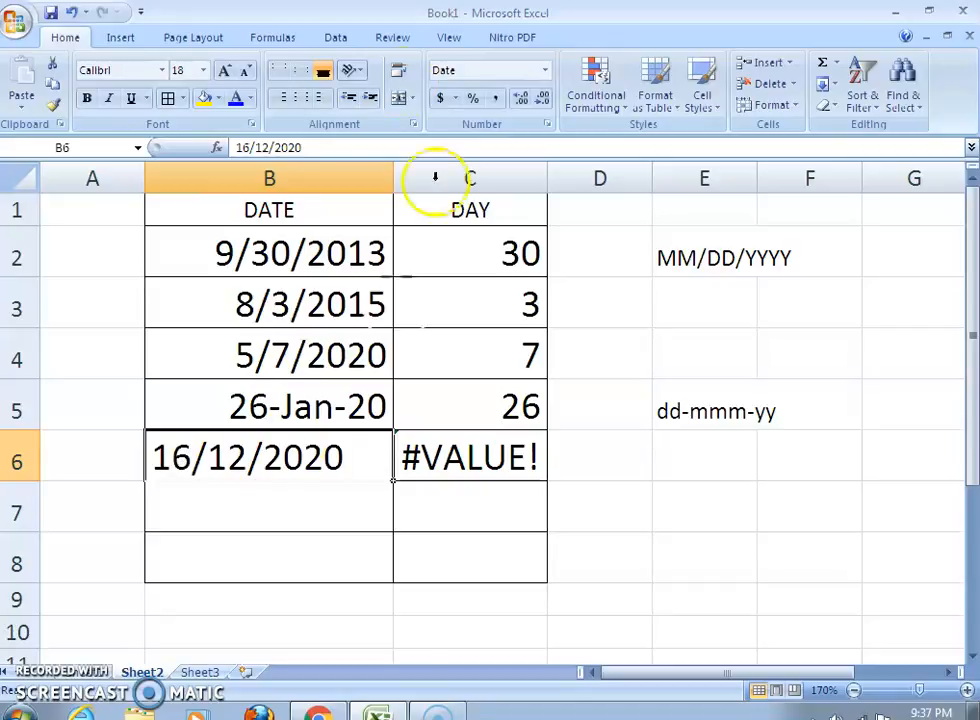
left_click(241, 147)
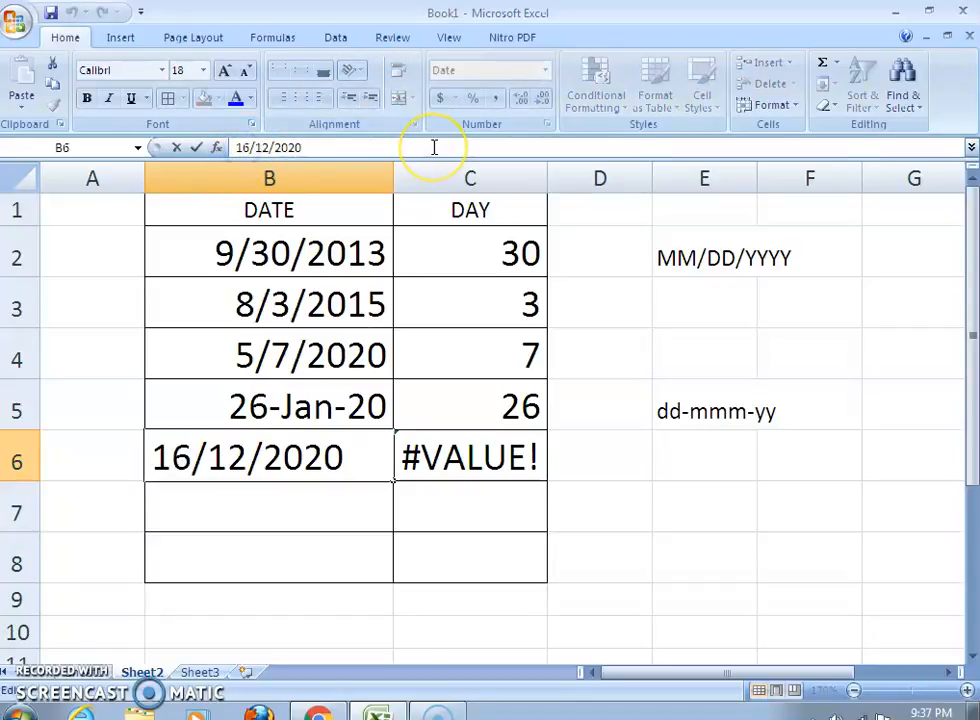
key("Delete")
type("2")
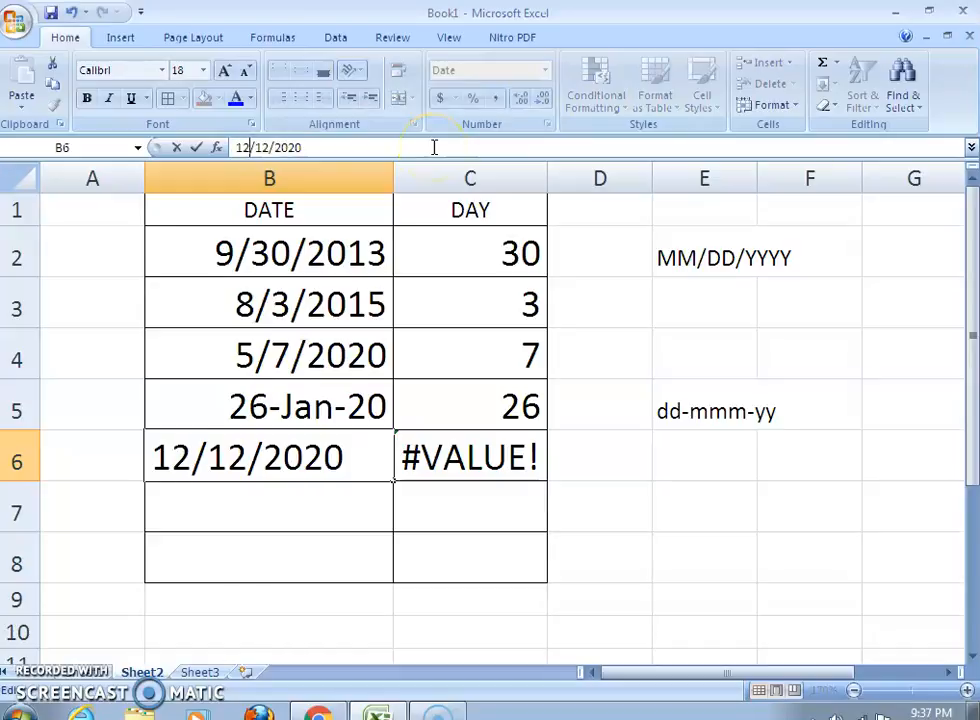
key("Return")
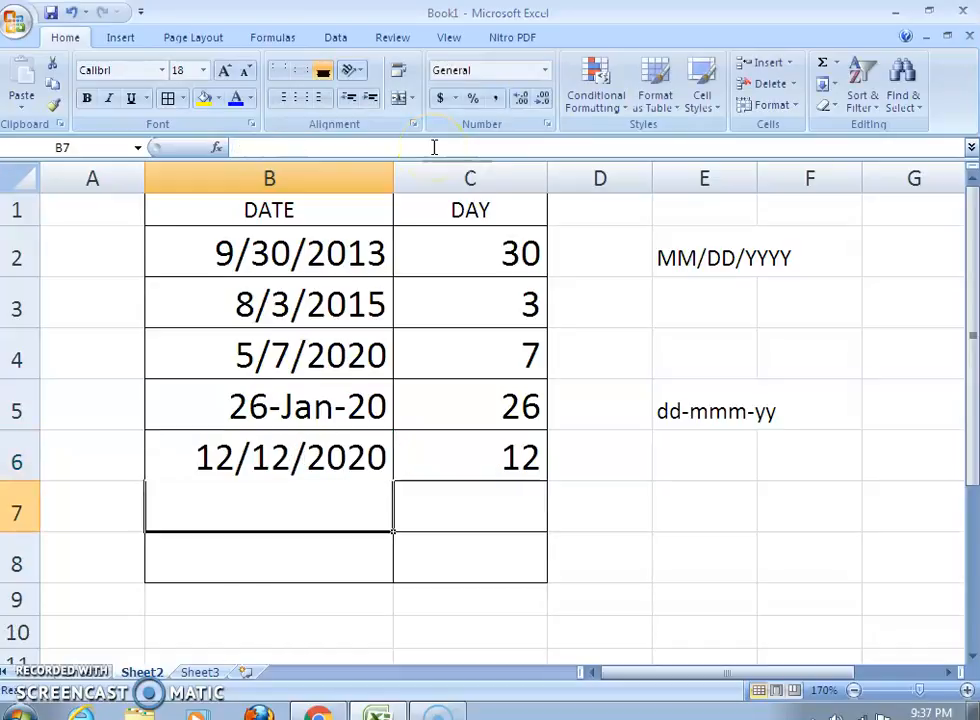
left_click(484, 464)
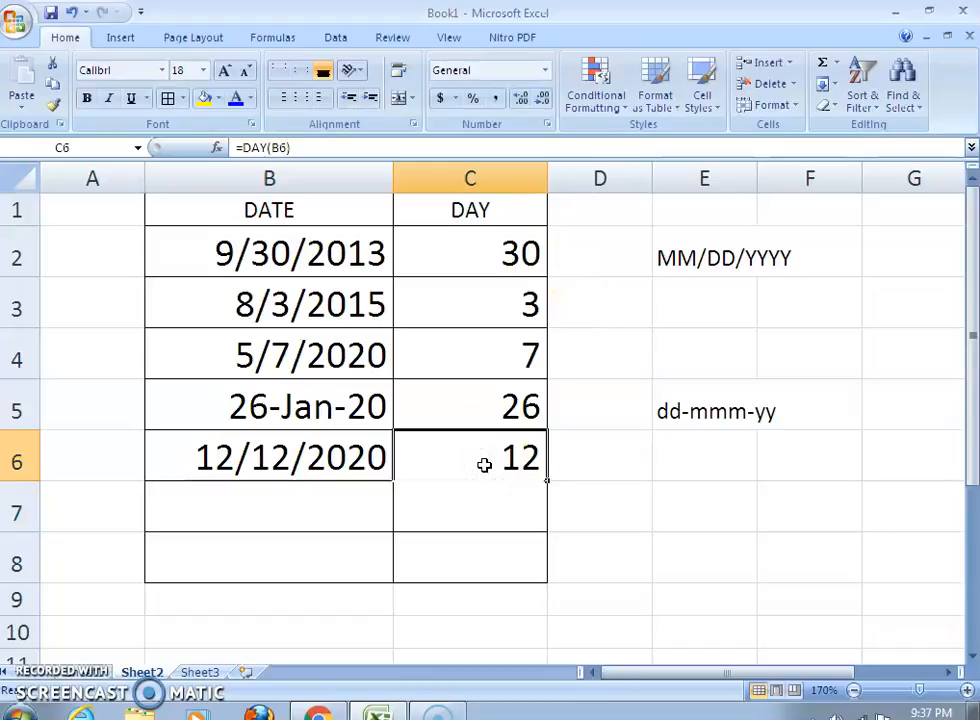